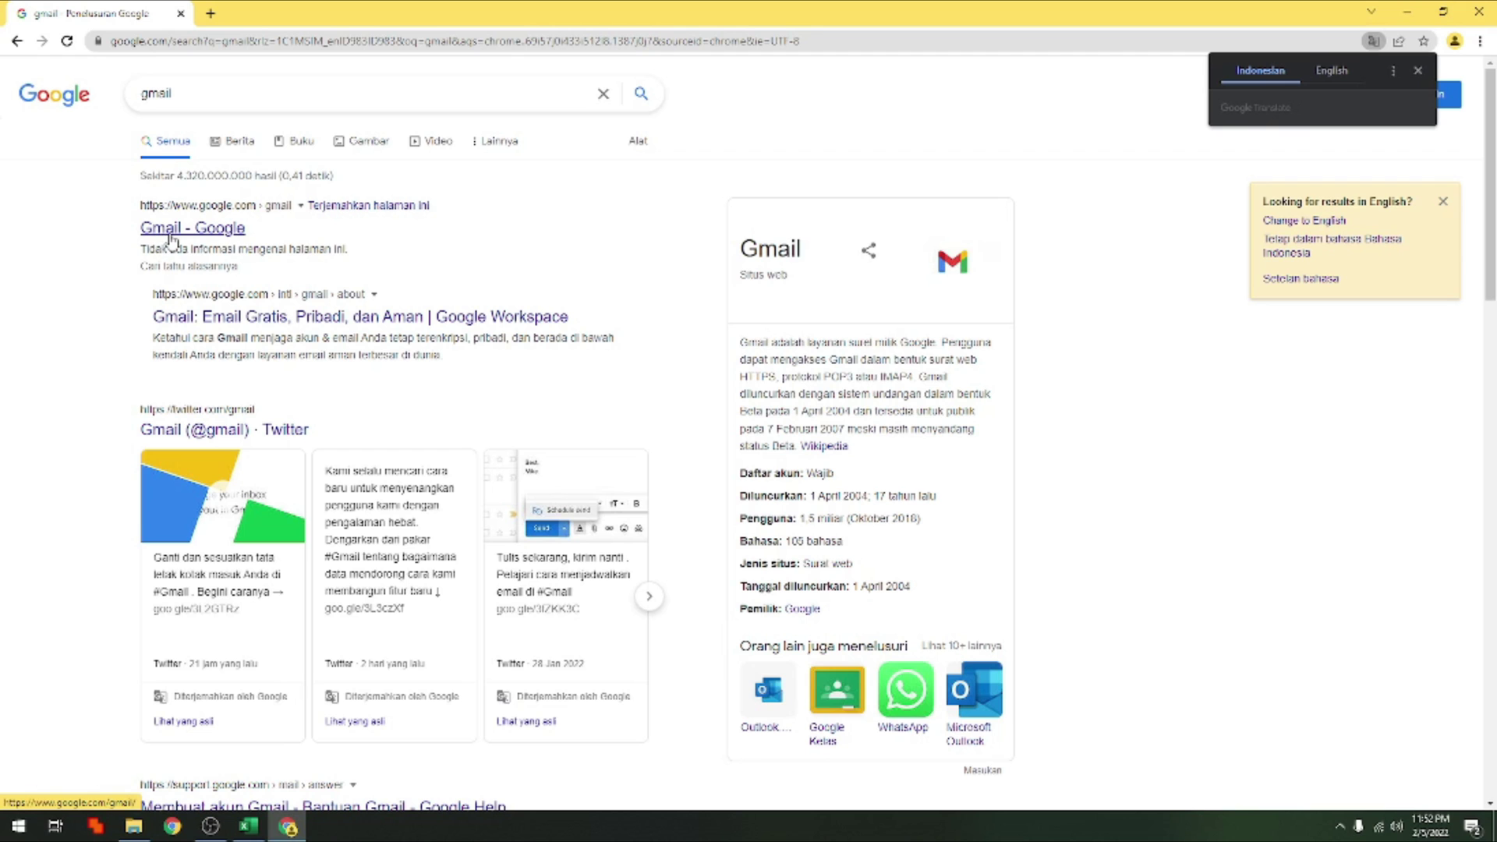
Step: Open the 'Gmail - Google' result from the search results for gmail
{"action": "left_click", "coordinate": [170, 235]}
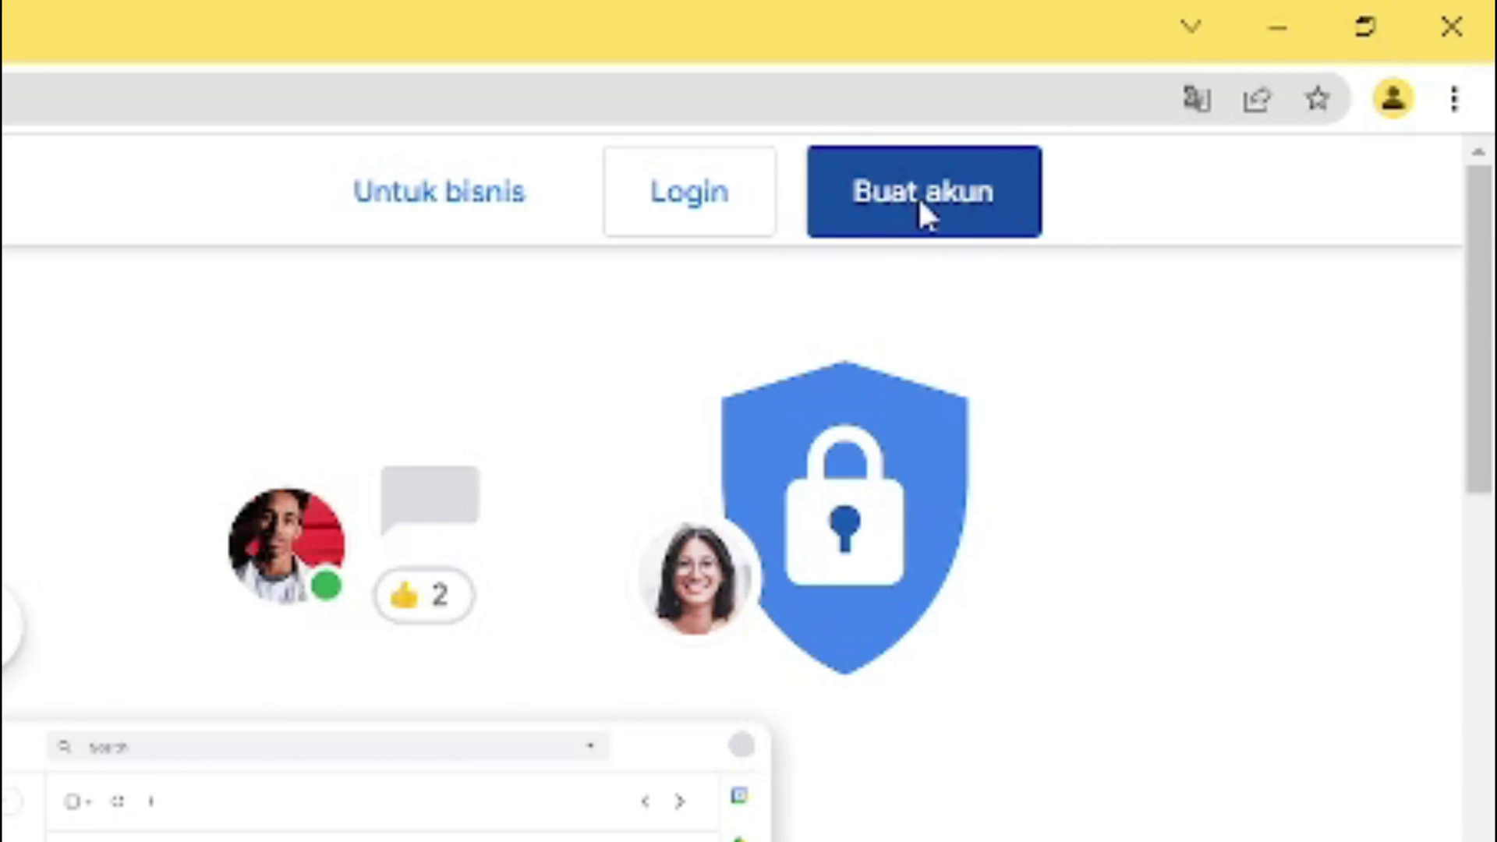
Step: Start a new Google account with first and last name filled, taking a suggested available username
{"action": "left_click", "coordinate": [924, 212]}
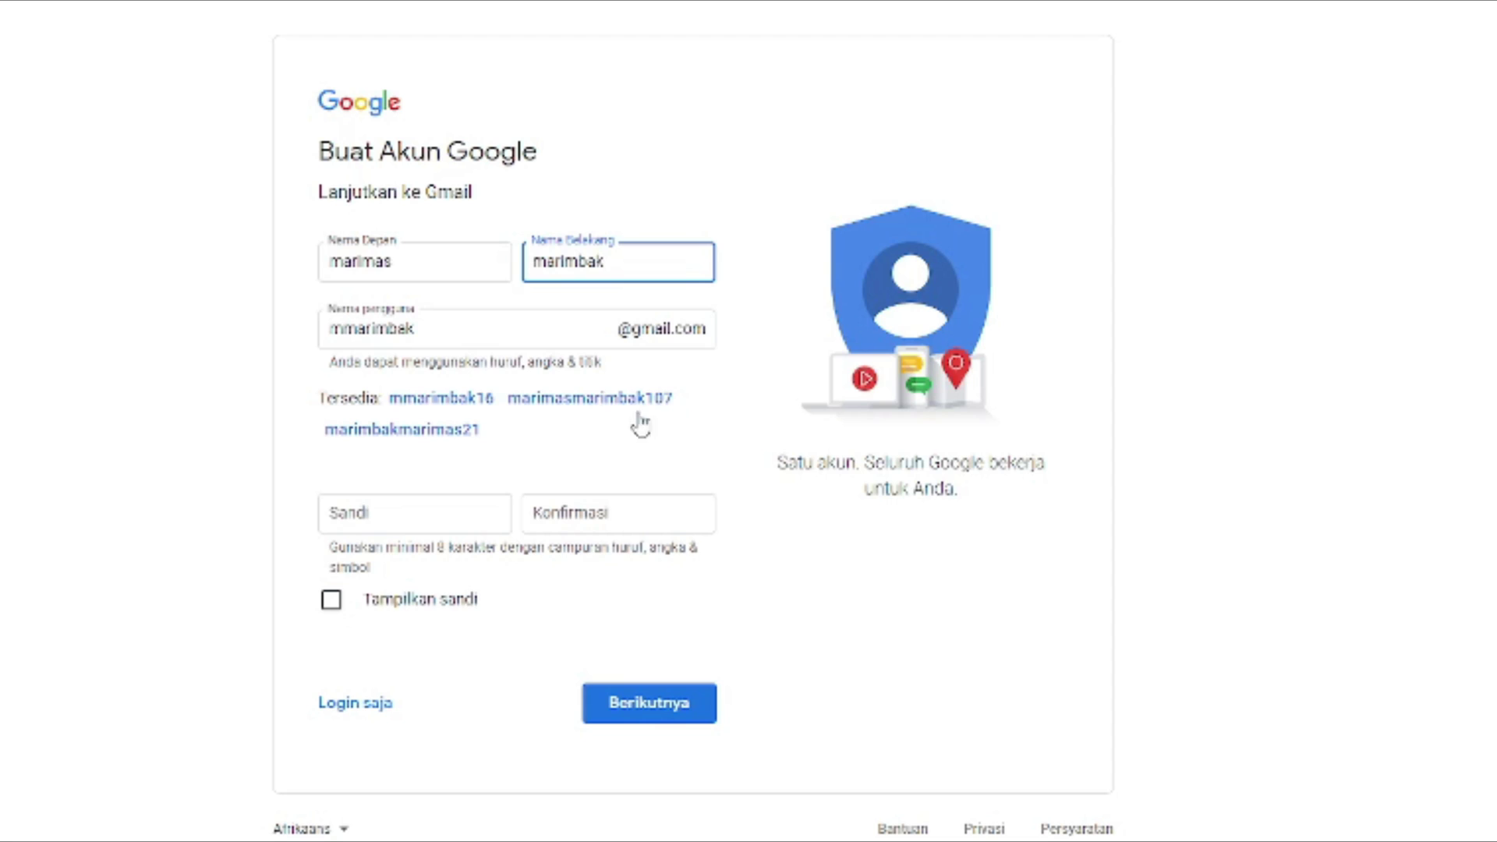
{"action": "left_click", "coordinate": [452, 326]}
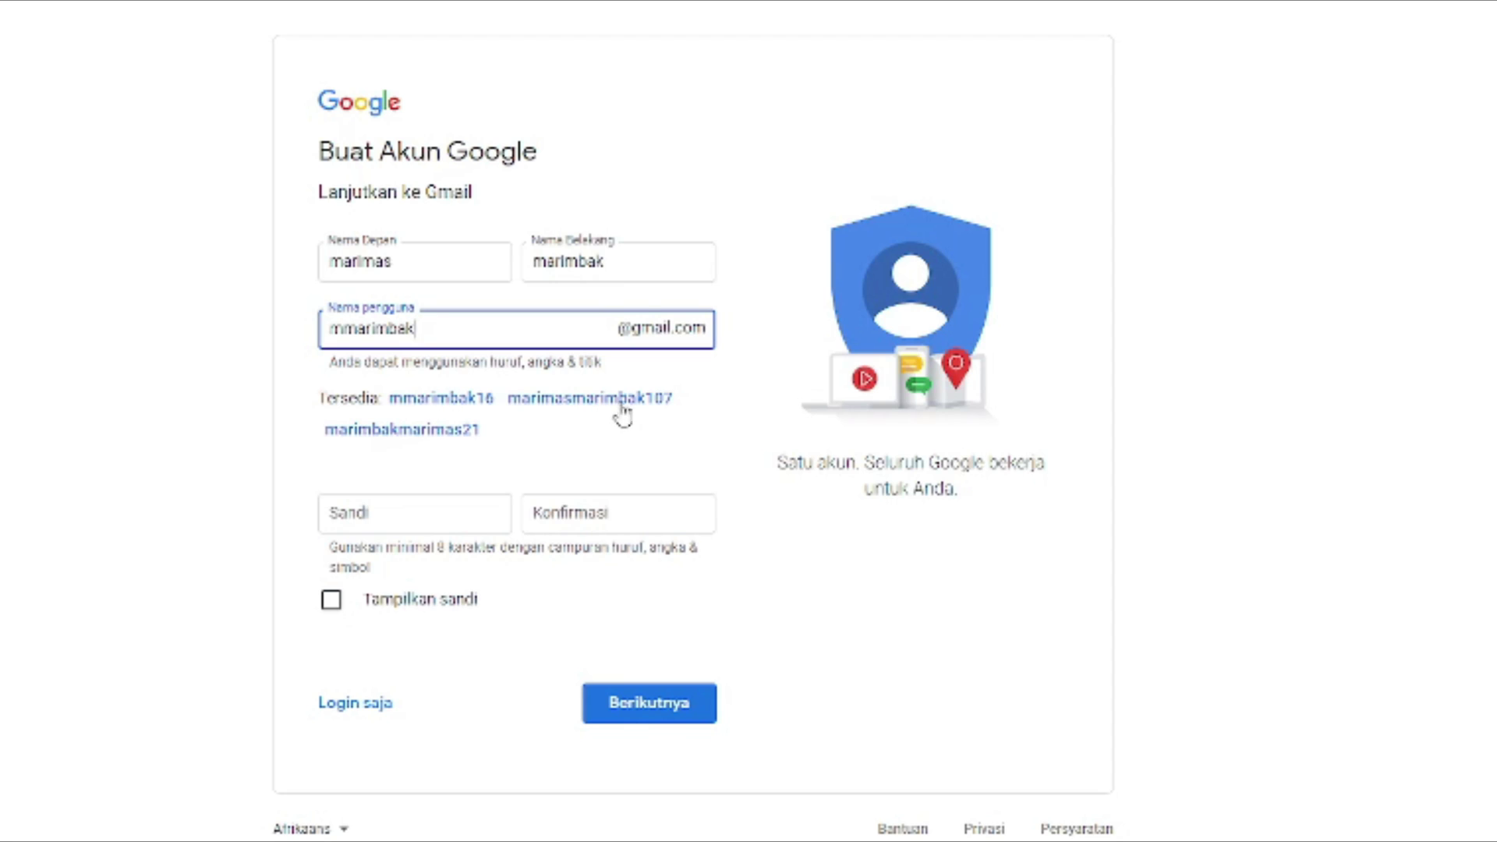
{"action": "left_click", "coordinate": [575, 397]}
{"action": "left_click", "coordinate": [403, 470]}
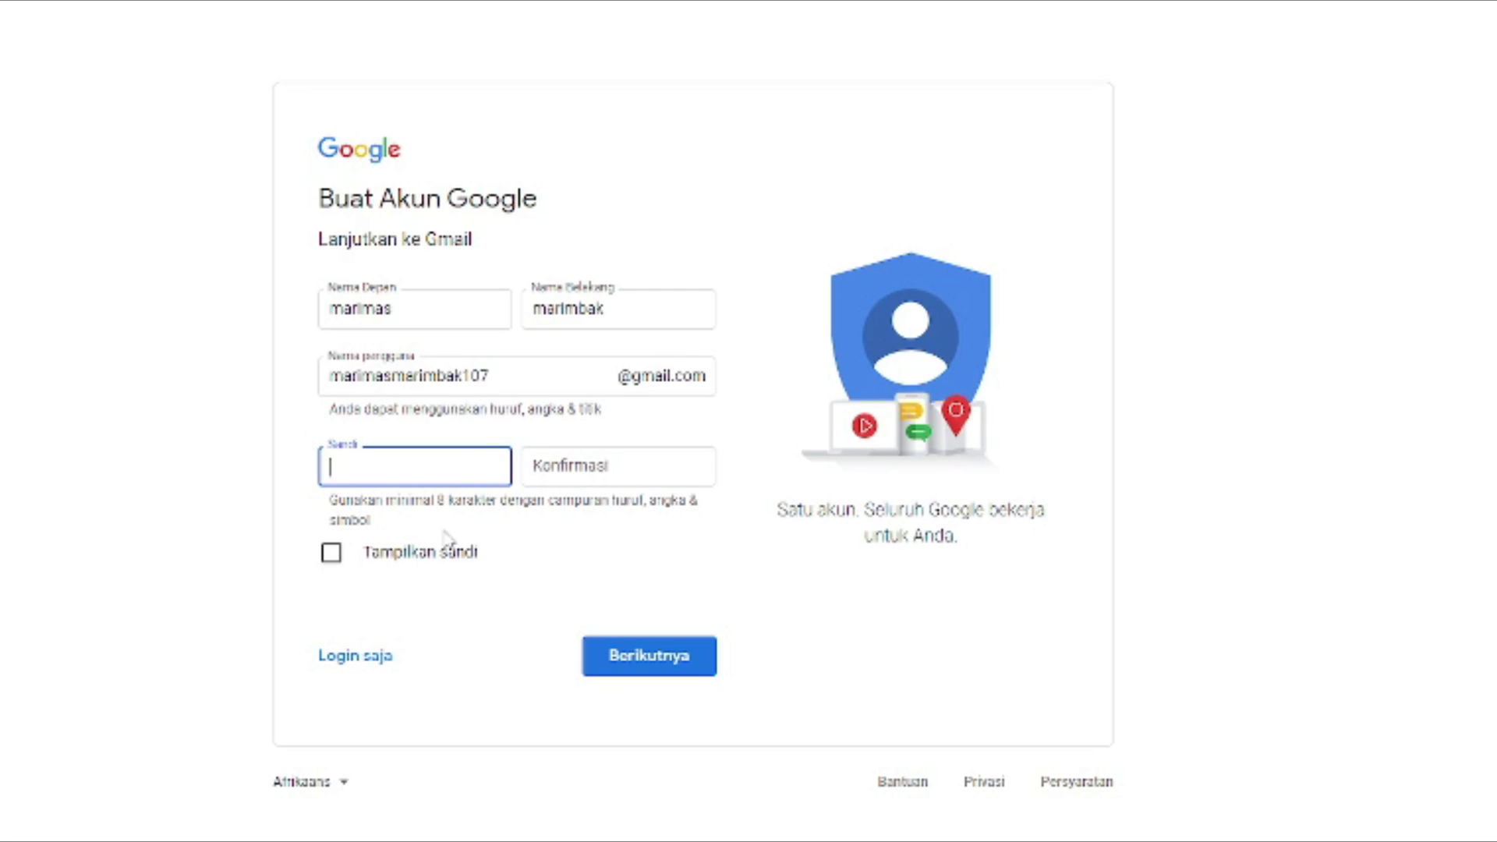
{"action": "left_click", "coordinate": [140, 428]}
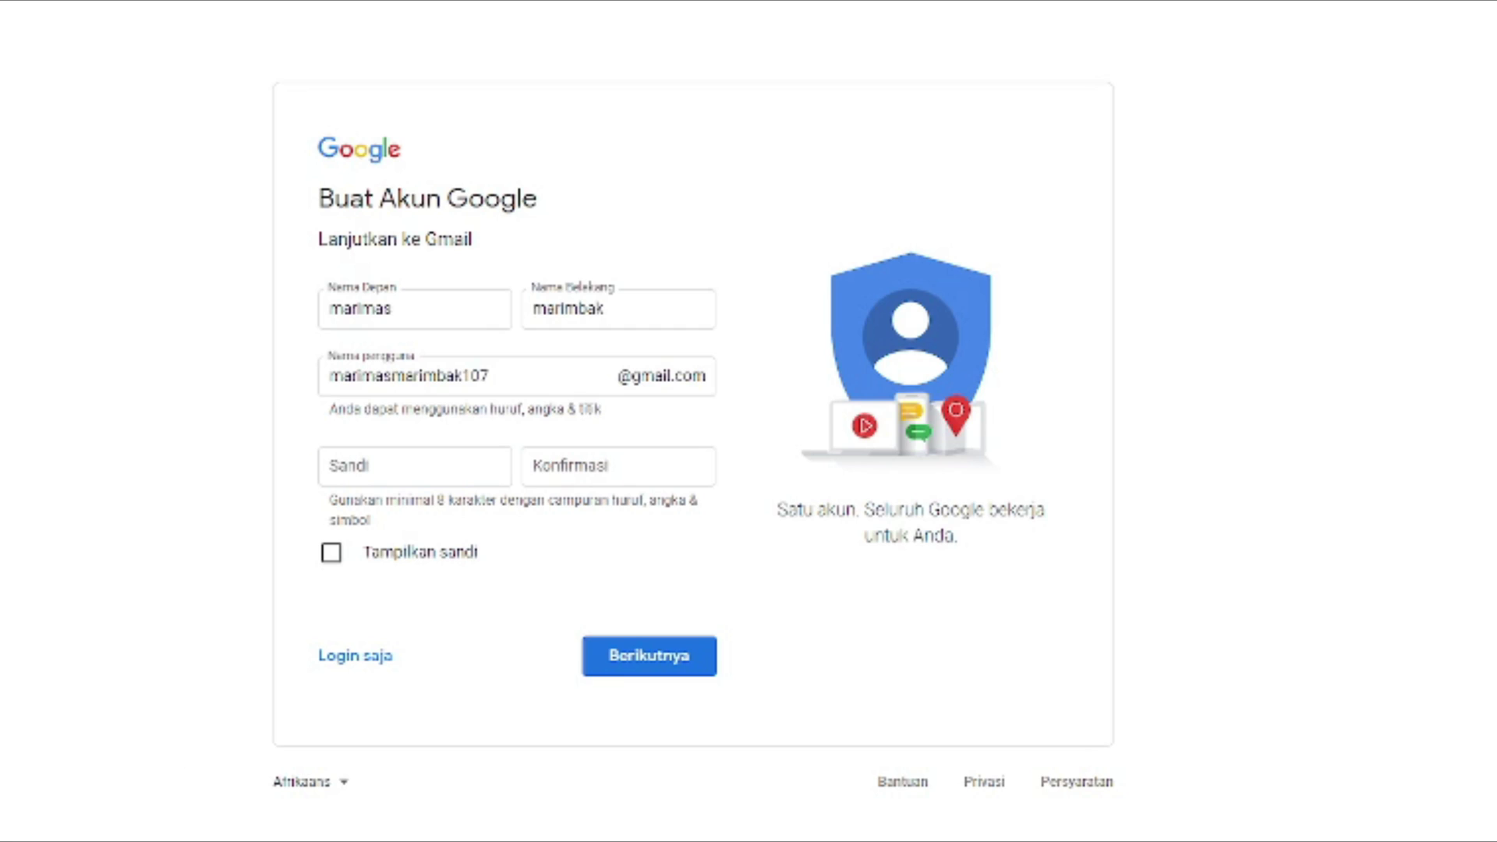
Step: Write the planned account password in a blank Notepad note, then return to the sign-up form
{"action": "key", "text": "alt+Tab"}
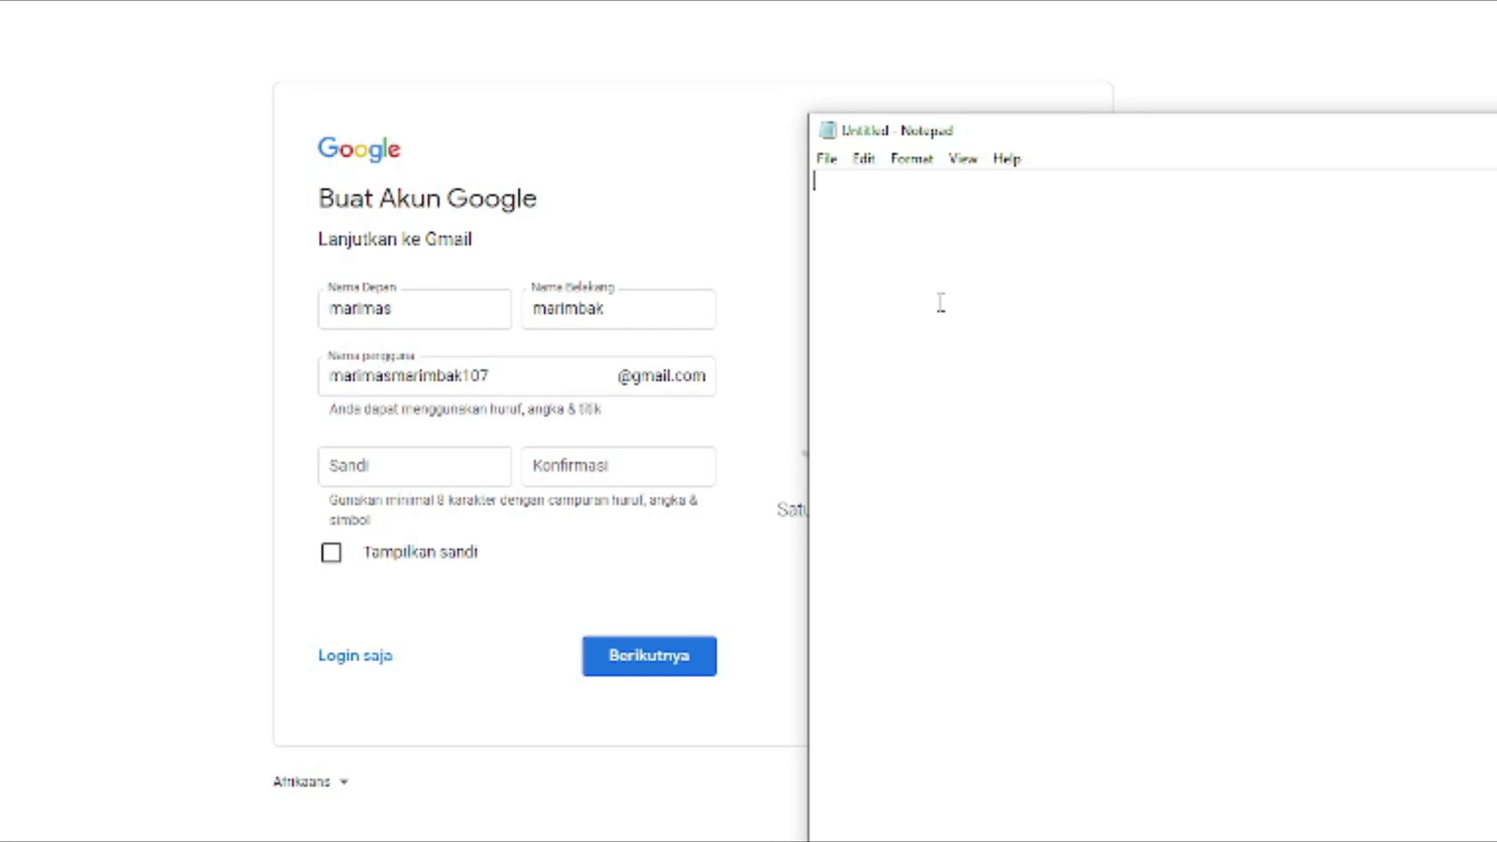
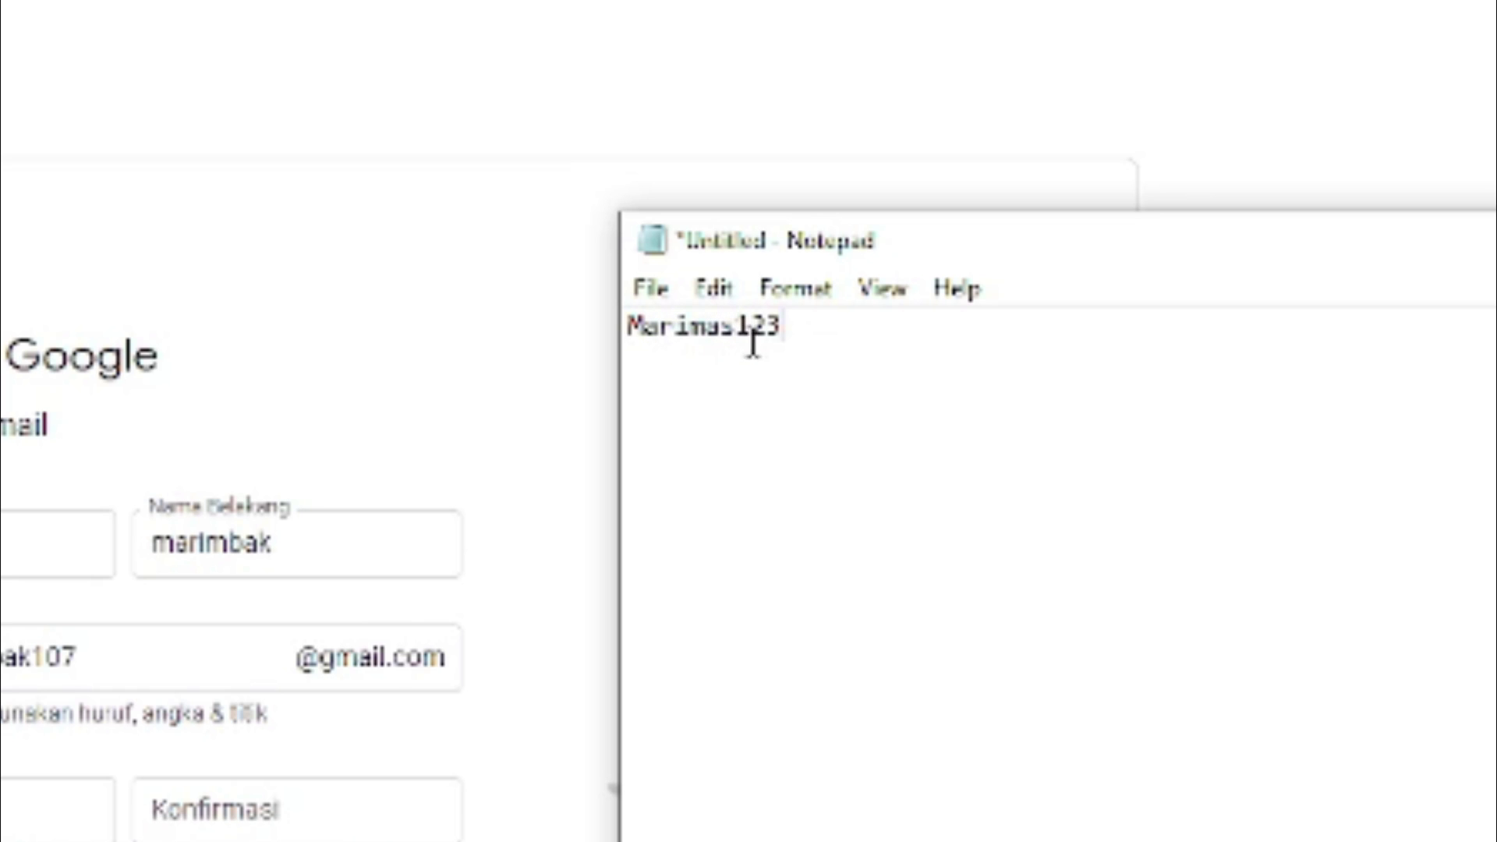
{"action": "left_click_drag", "start_coordinate": [805, 331], "coordinate": [546, 327]}
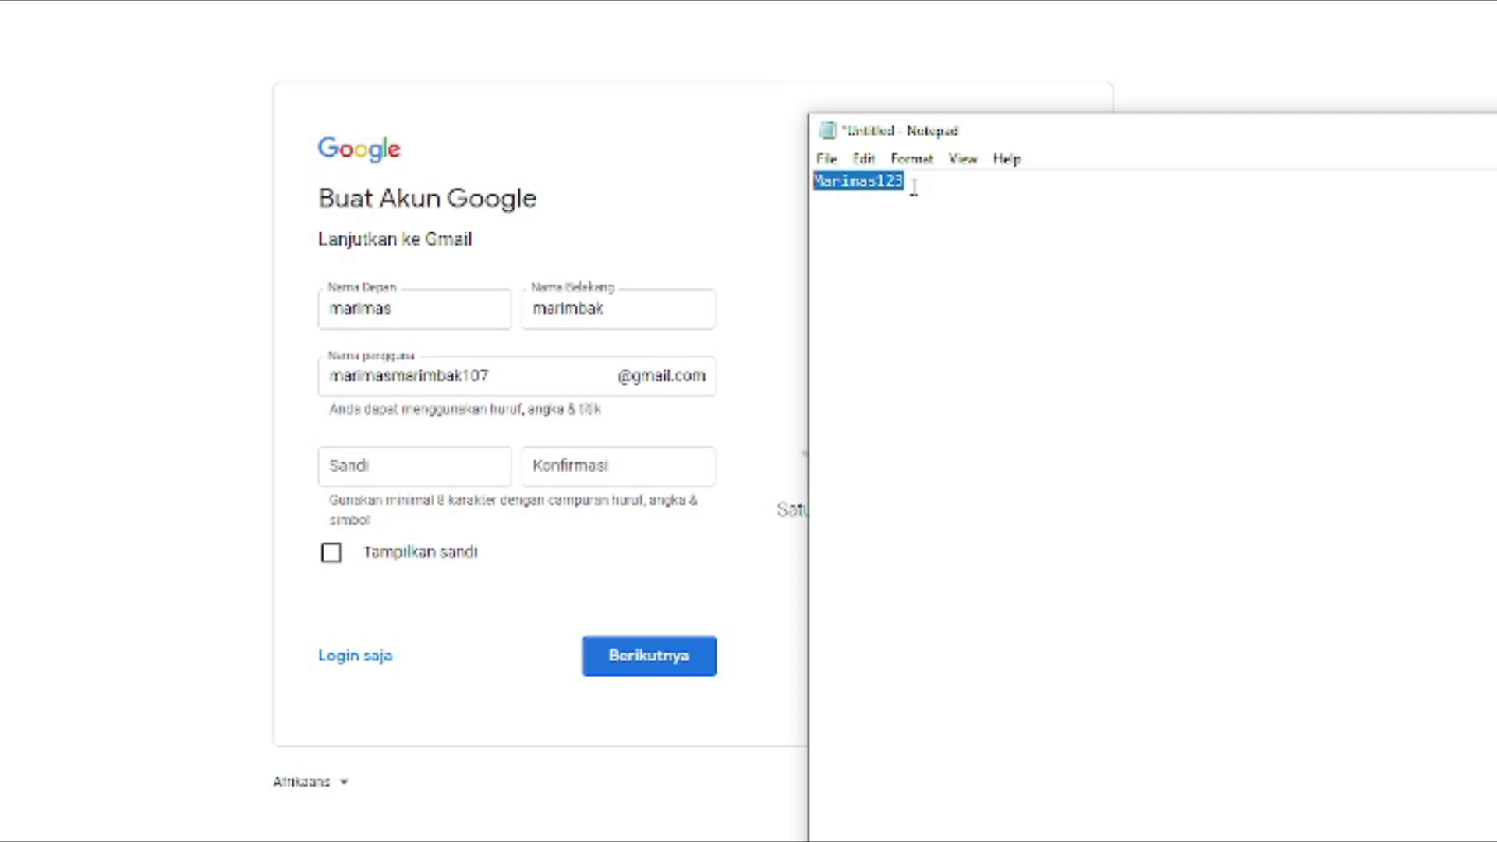
{"action": "left_click", "coordinate": [907, 180]}
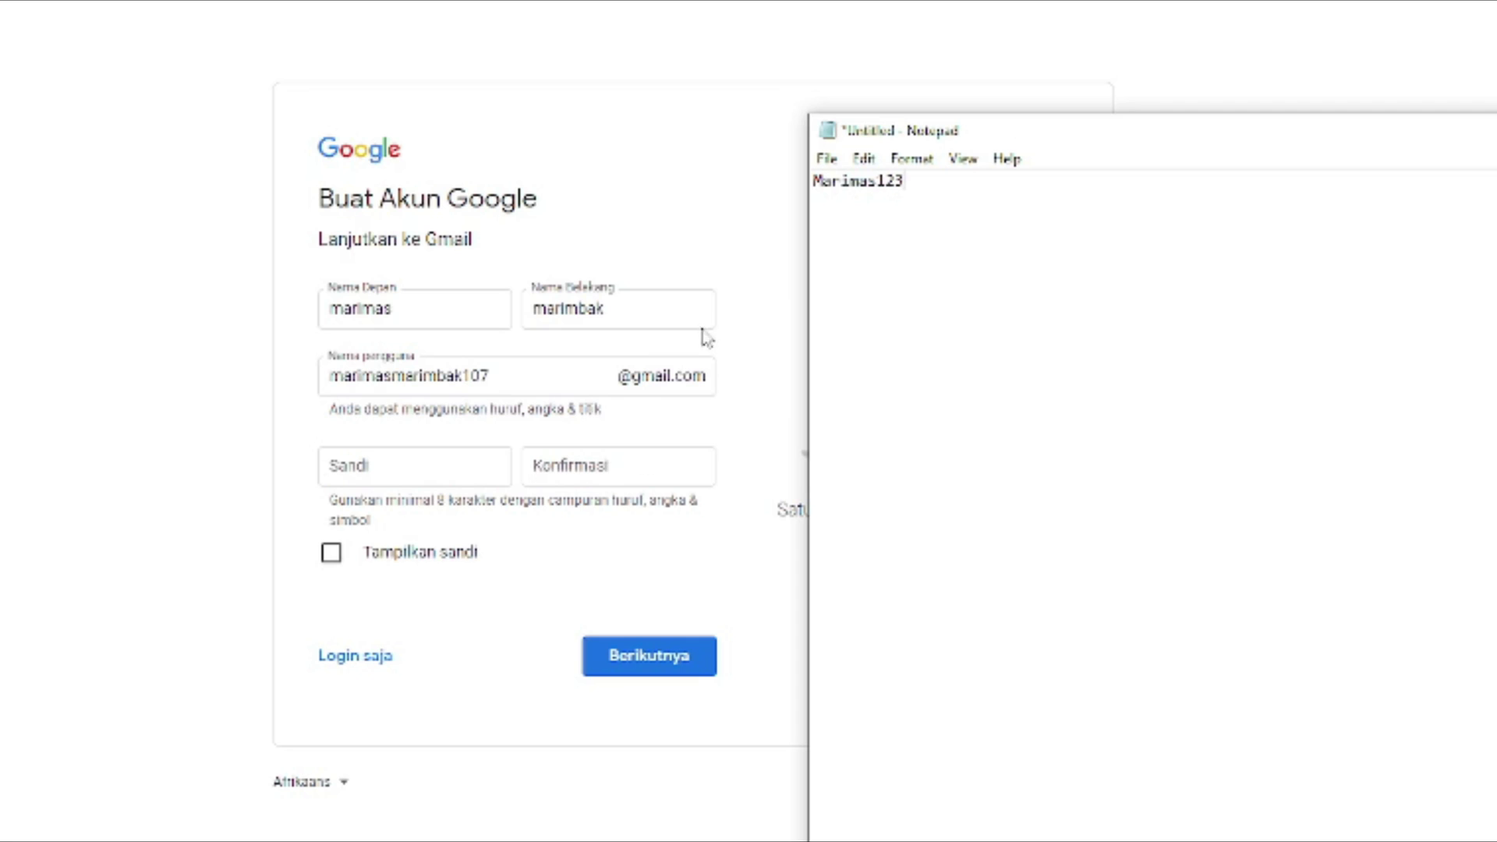
{"action": "left_click", "coordinate": [404, 472]}
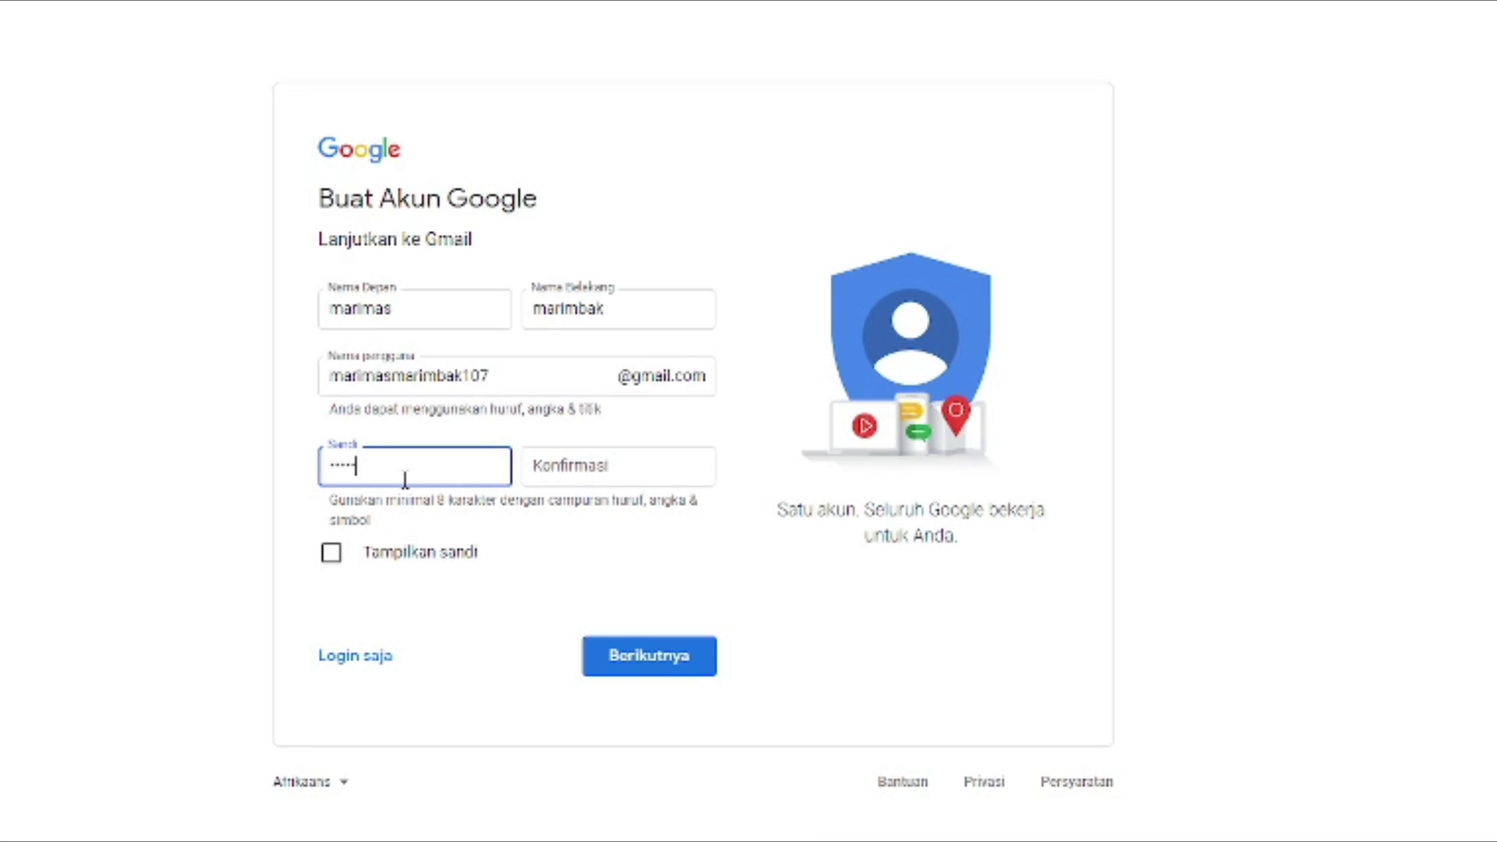
Step: Paste the password into the confirmation field and submit the name, username and password
{"action": "left_click", "coordinate": [580, 463]}
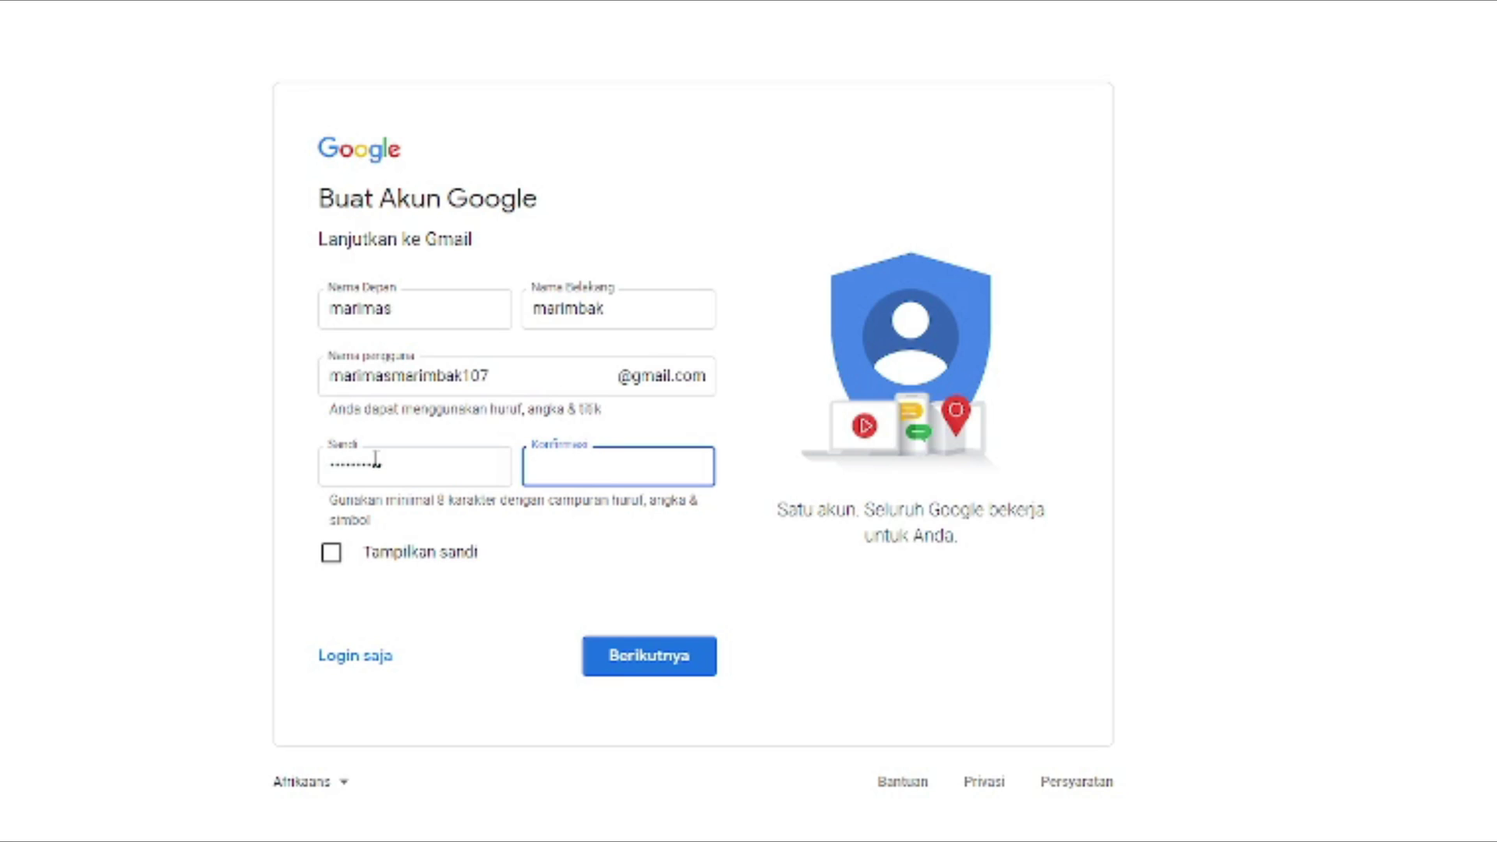
{"action": "key", "text": "ctrl+v"}
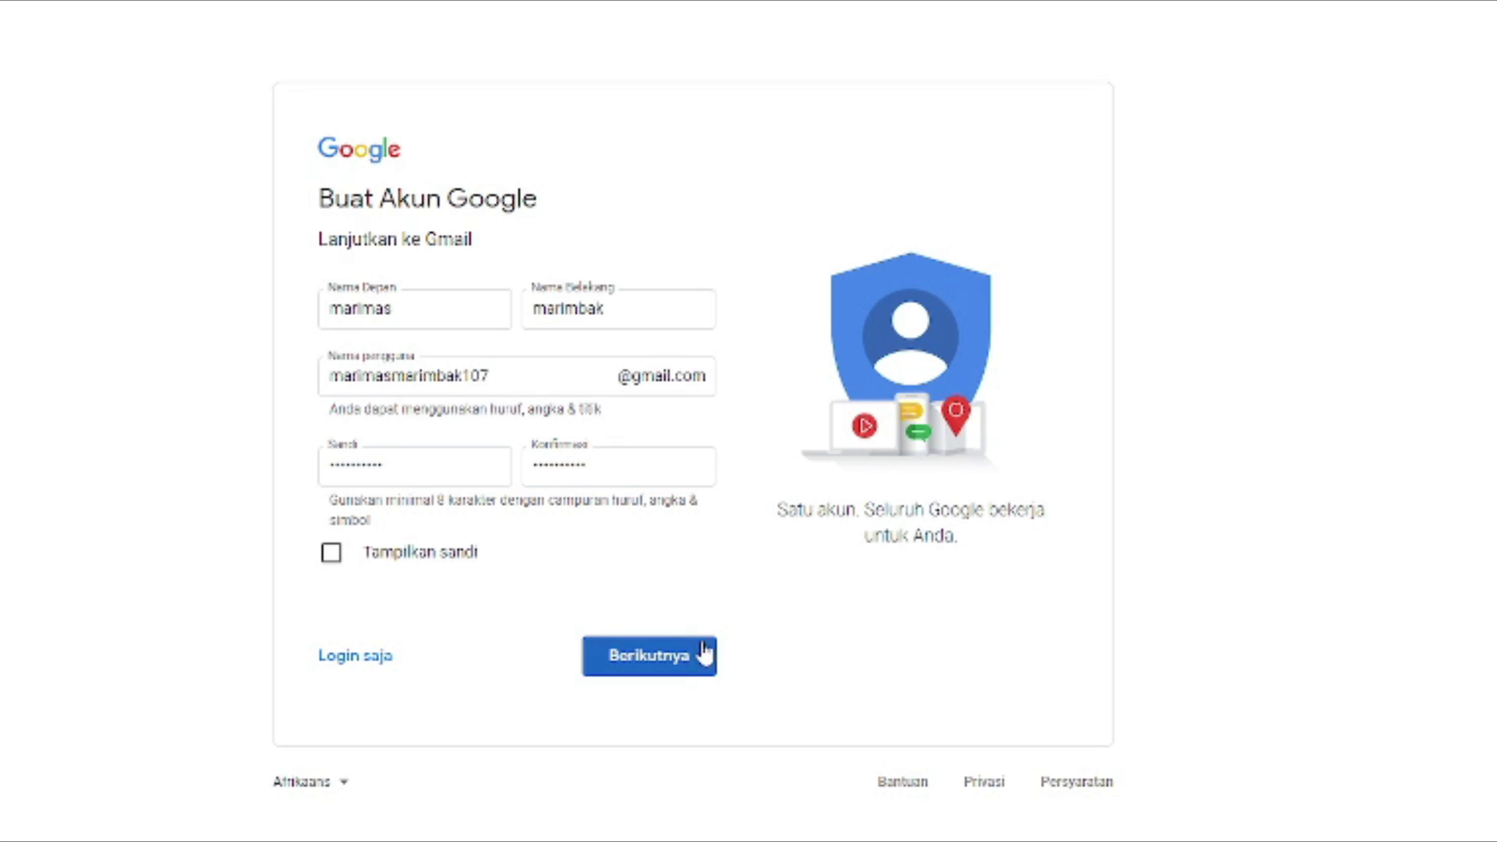
{"action": "left_click", "coordinate": [688, 654]}
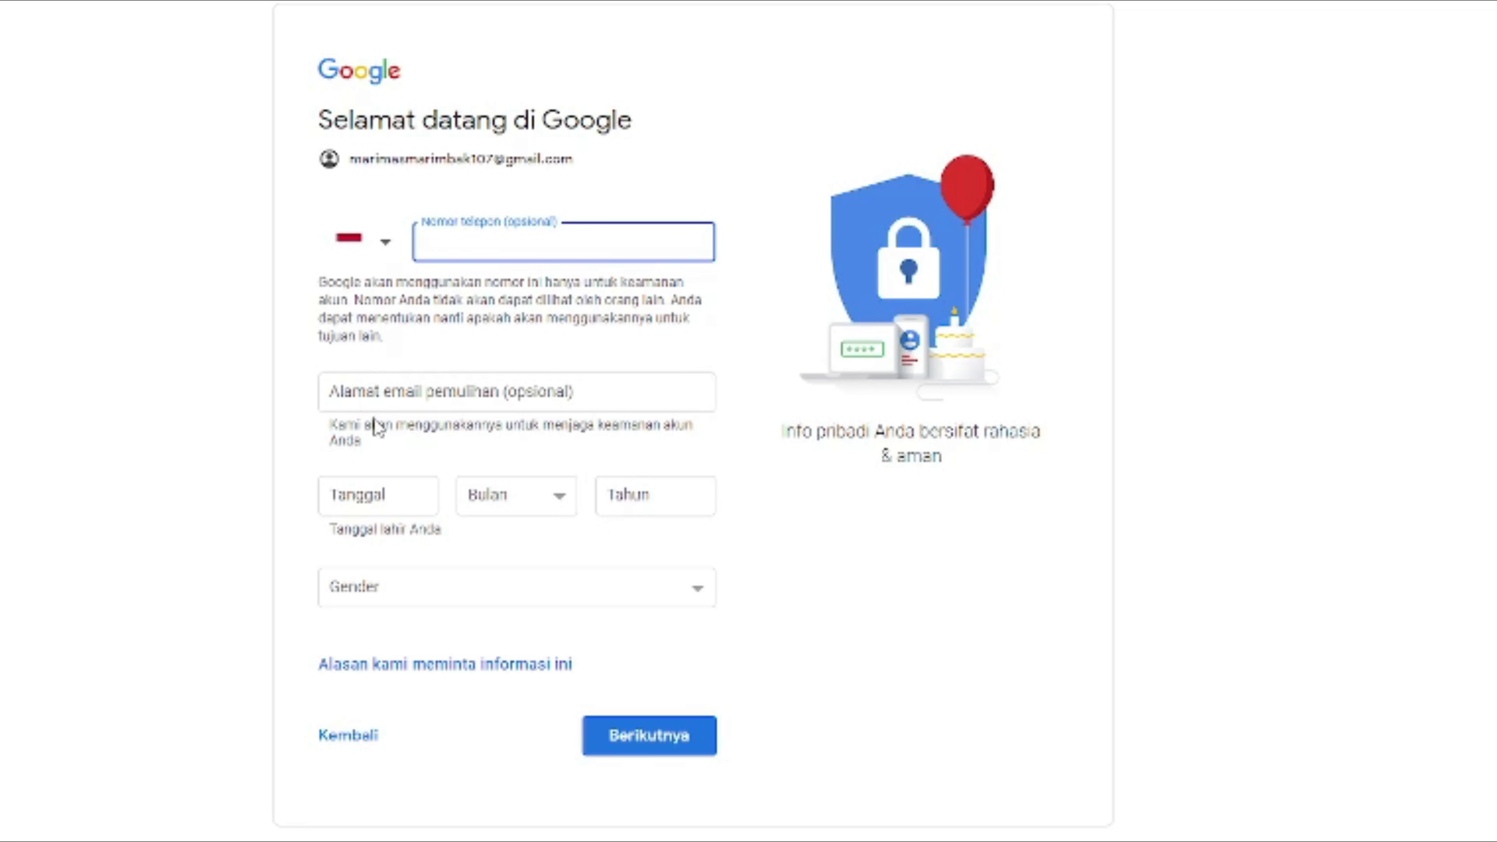
Step: Fill in the recovery email and birth date 01 Januari 2000
{"action": "left_click", "coordinate": [365, 398]}
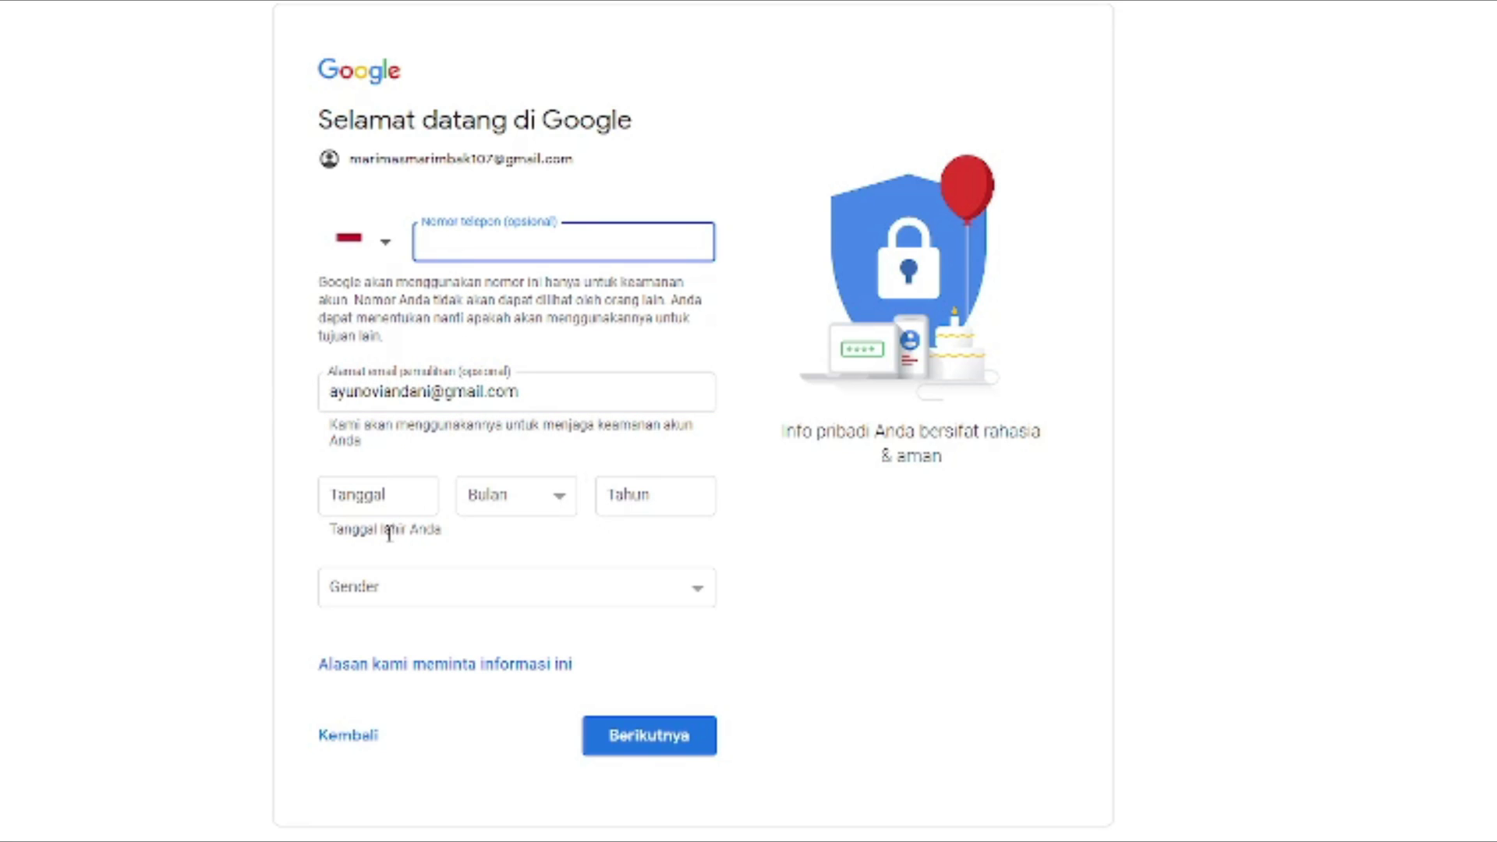
{"action": "left_click", "coordinate": [363, 498]}
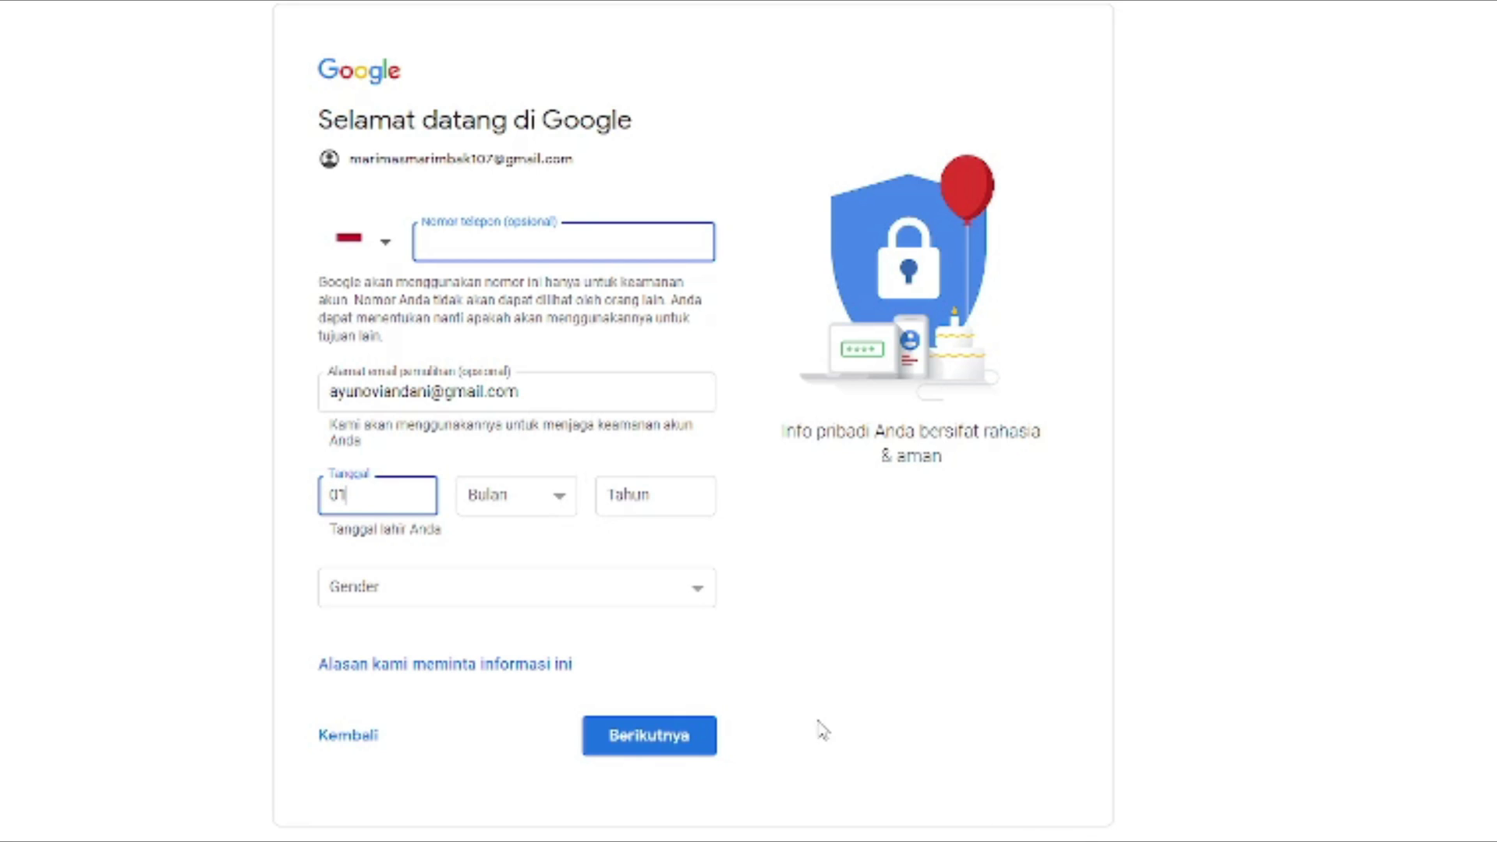
{"action": "left_click", "coordinate": [519, 501]}
{"action": "left_click", "coordinate": [521, 524]}
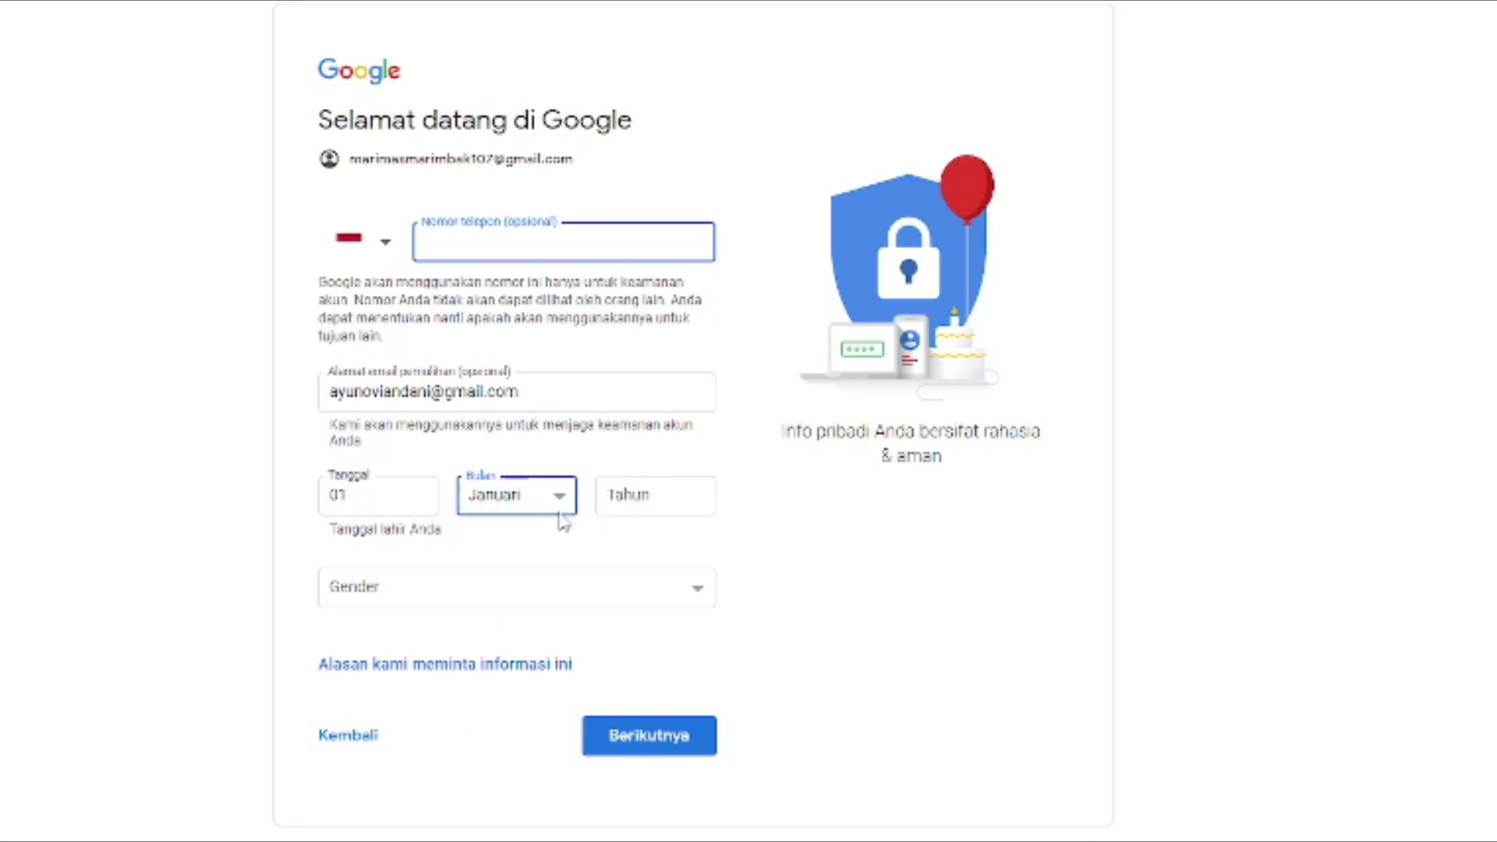
{"action": "left_click", "coordinate": [655, 491]}
{"action": "type", "text": "2000"}
{"action": "left_click", "coordinate": [1009, 592]}
Step: Choose Pria as the gender and submit the personal details
{"action": "left_click", "coordinate": [343, 604]}
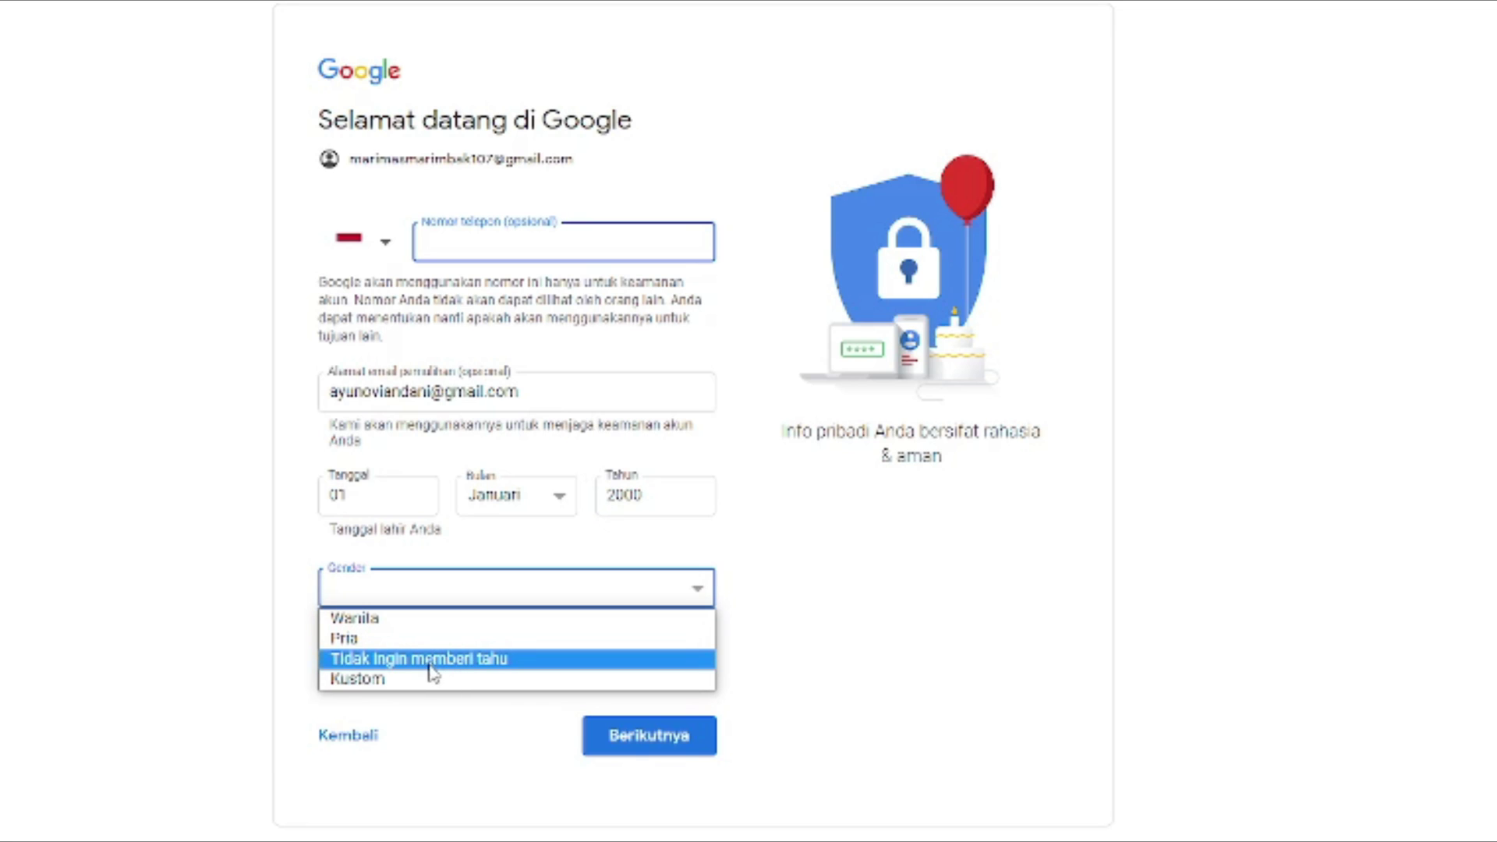
{"action": "left_click", "coordinate": [418, 639]}
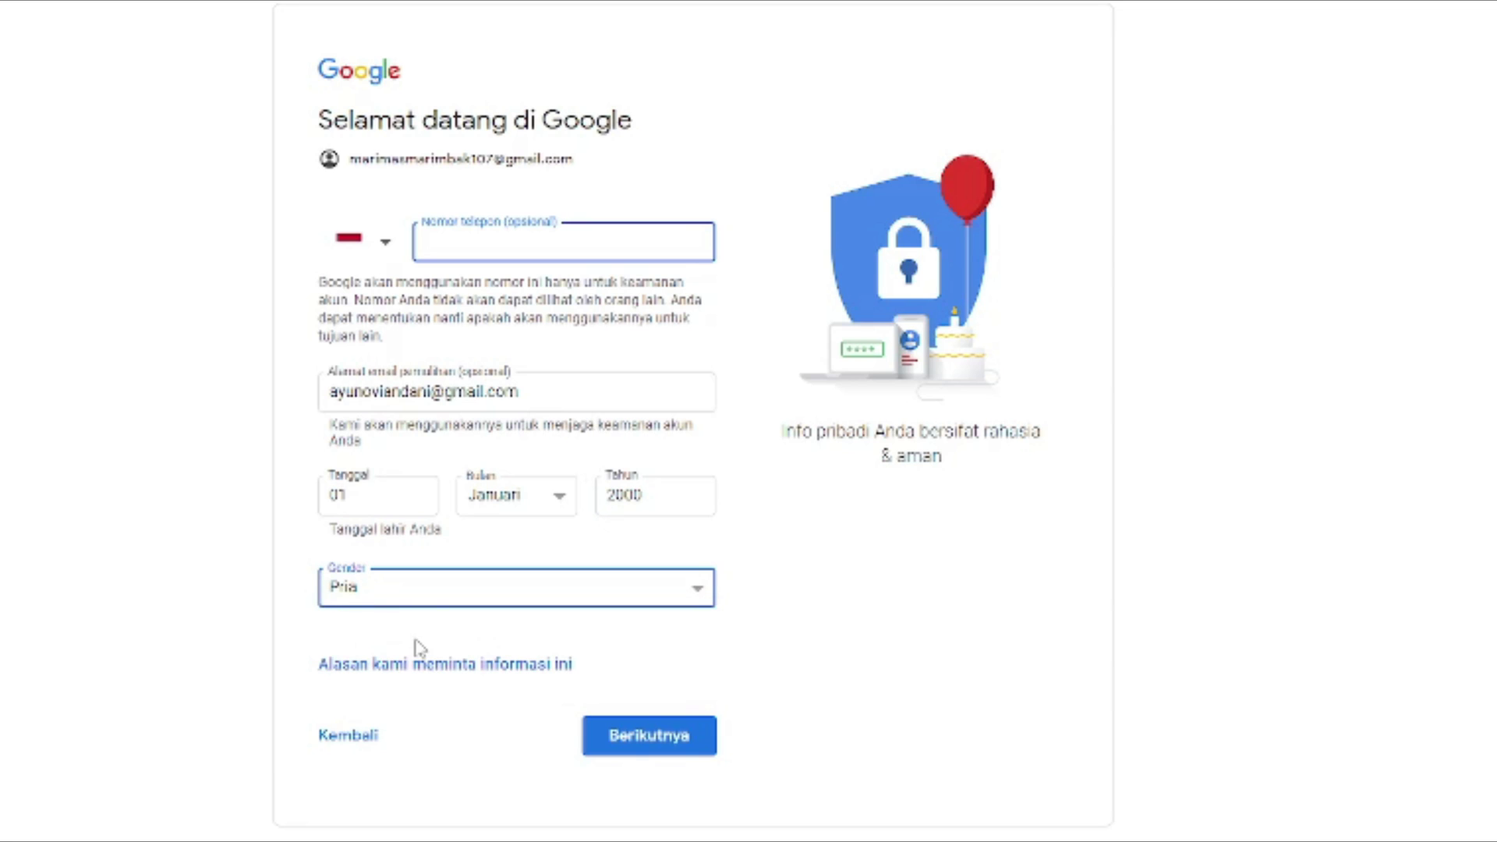
{"action": "left_click", "coordinate": [632, 747]}
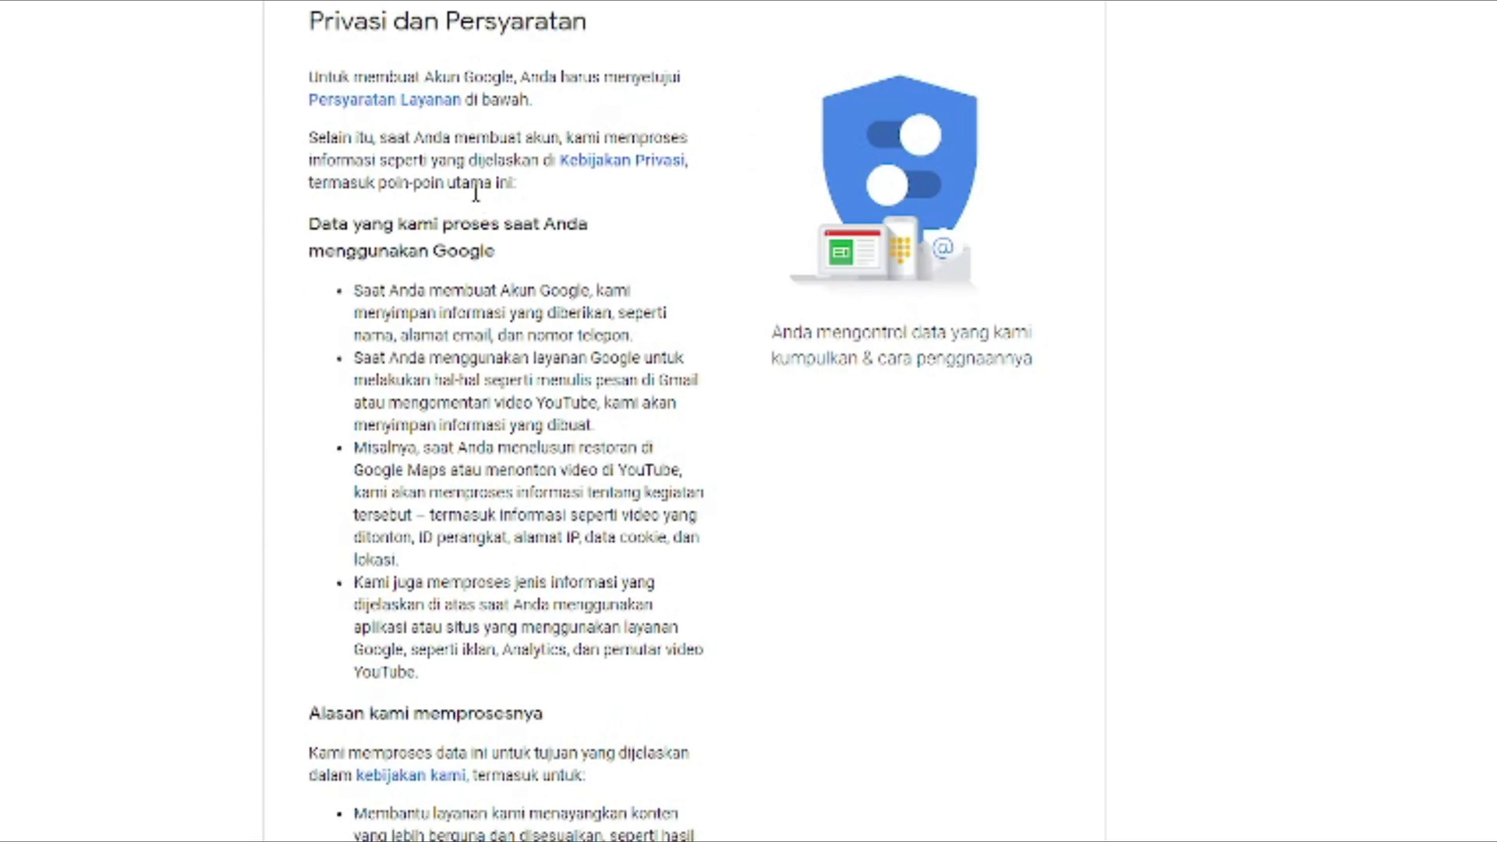
Step: Agree to the Privasi dan Persyaratan terms with 'Saya setuju'
{"action": "scroll", "coordinate": [505, 233], "scroll_direction": "down", "scroll_amount": 12}
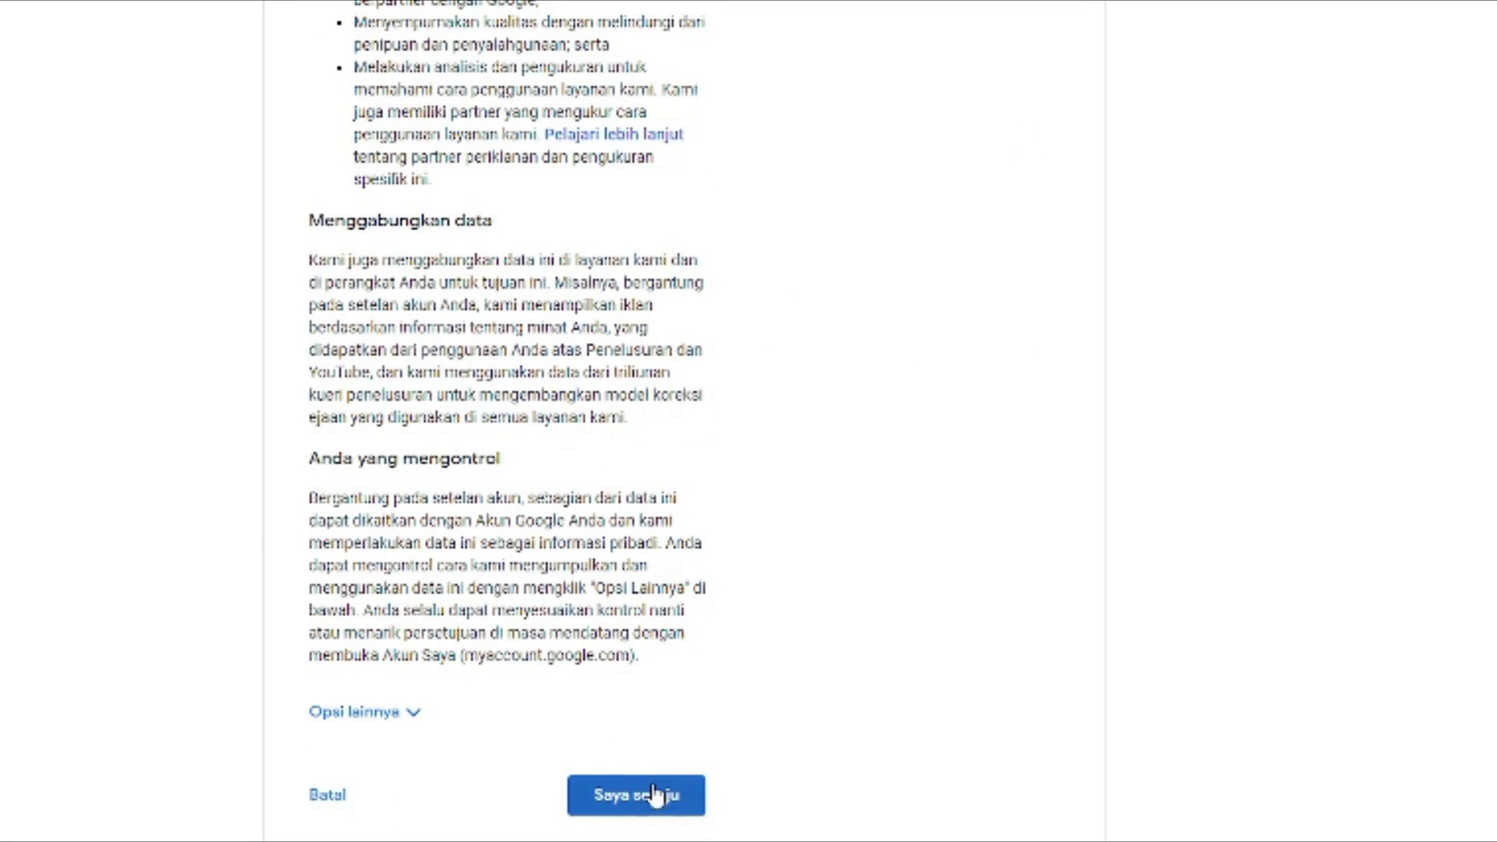
{"action": "left_click", "coordinate": [647, 809]}
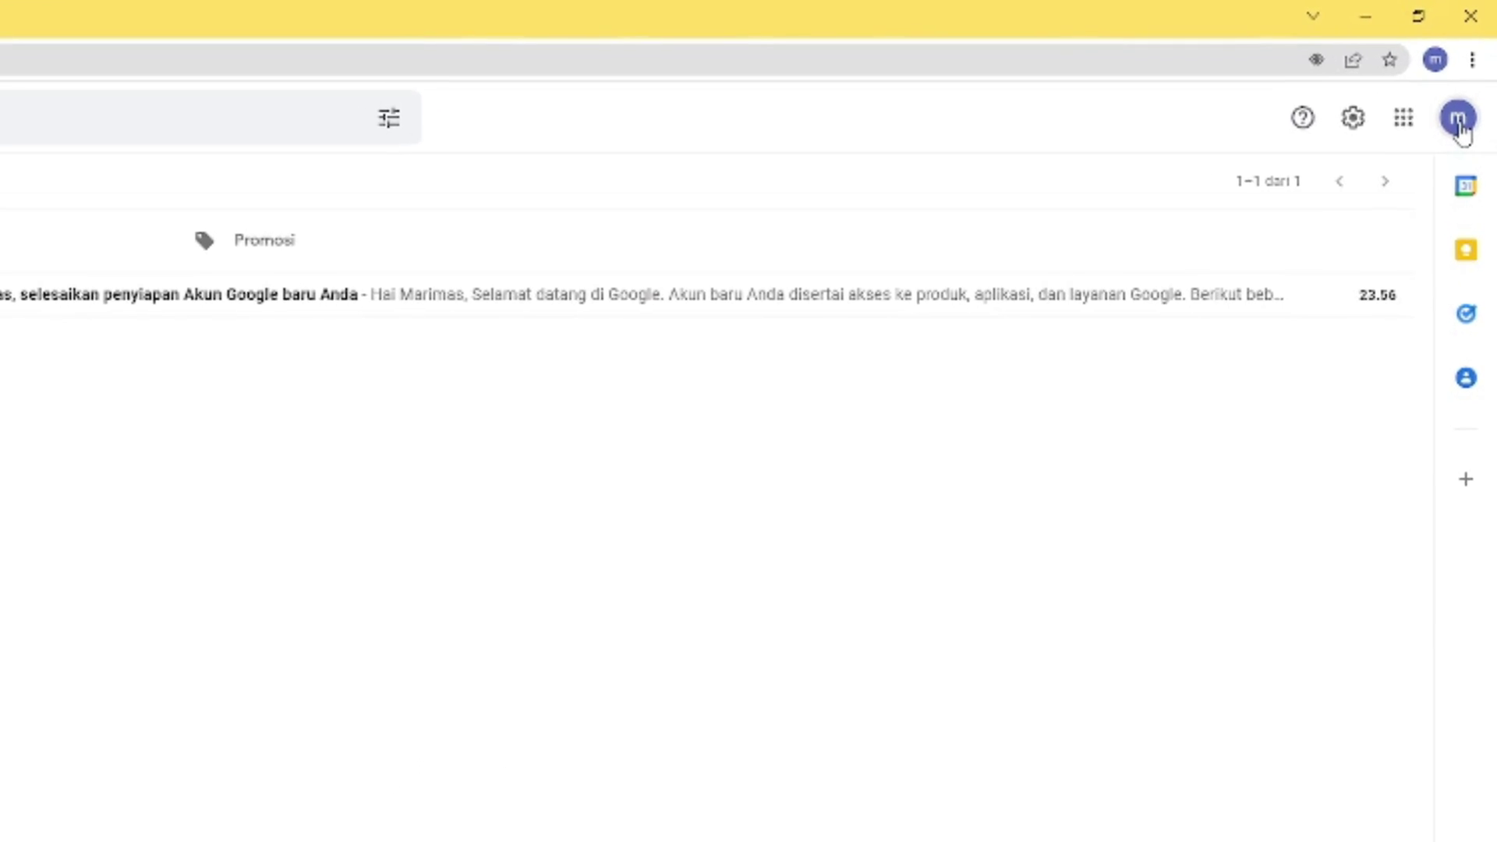
{"action": "left_click", "coordinate": [1460, 125]}
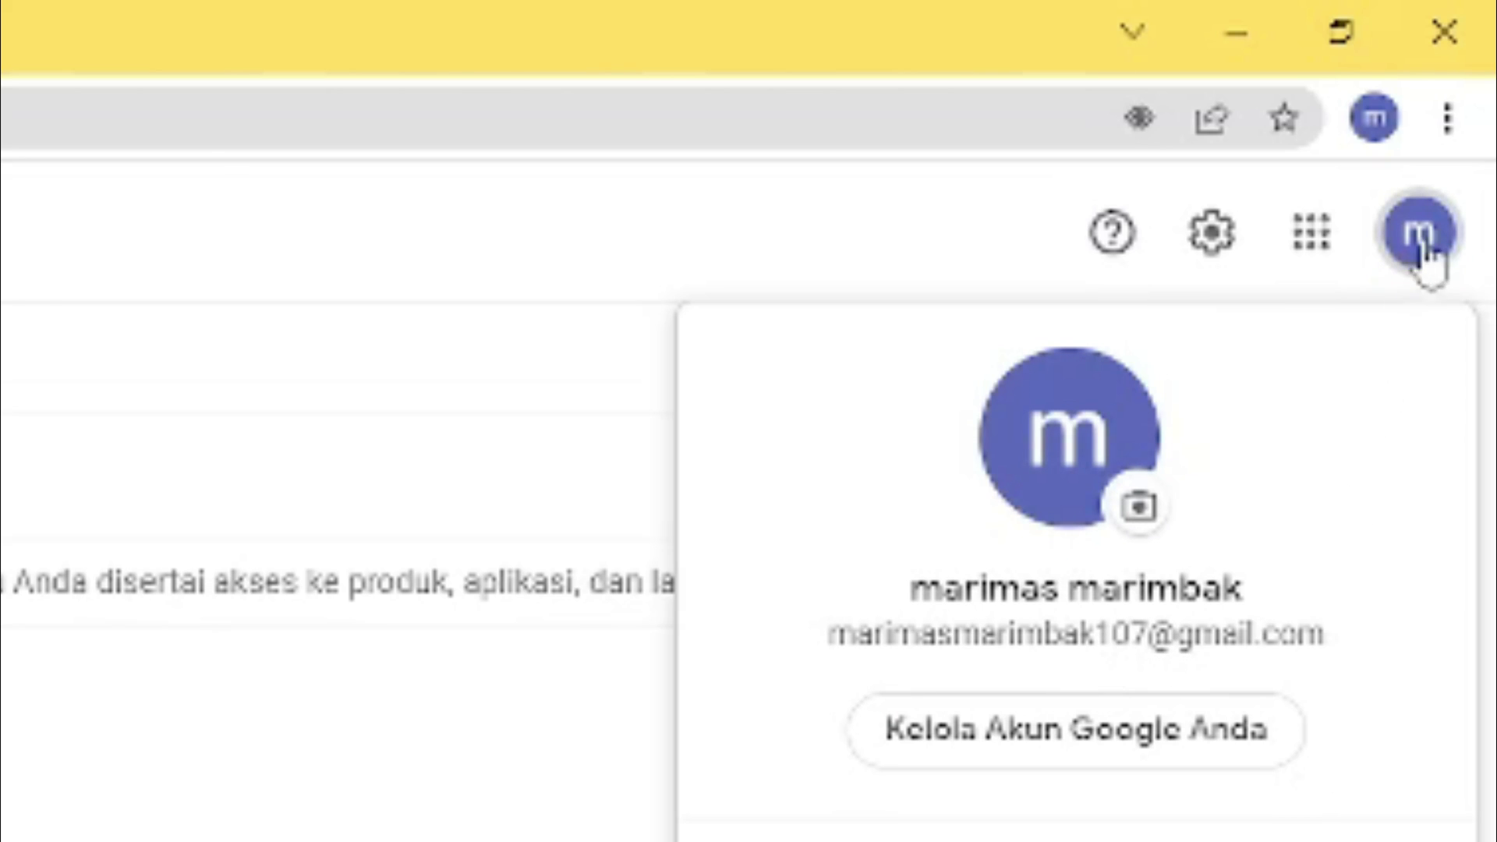
{"action": "left_click", "coordinate": [1421, 243]}
{"action": "left_click", "coordinate": [1420, 243]}
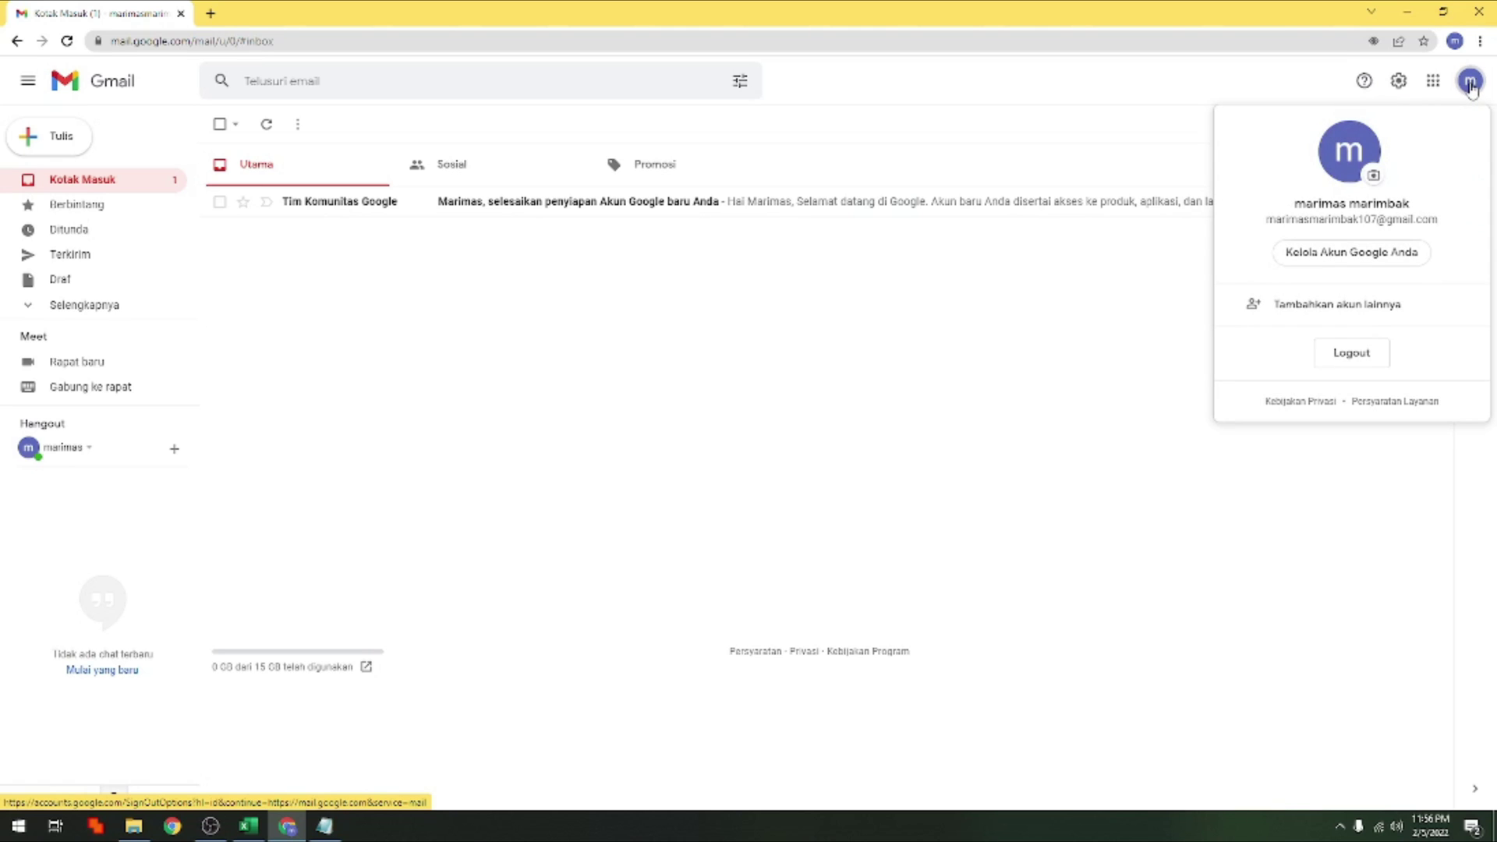
{"action": "left_click", "coordinate": [1470, 84]}
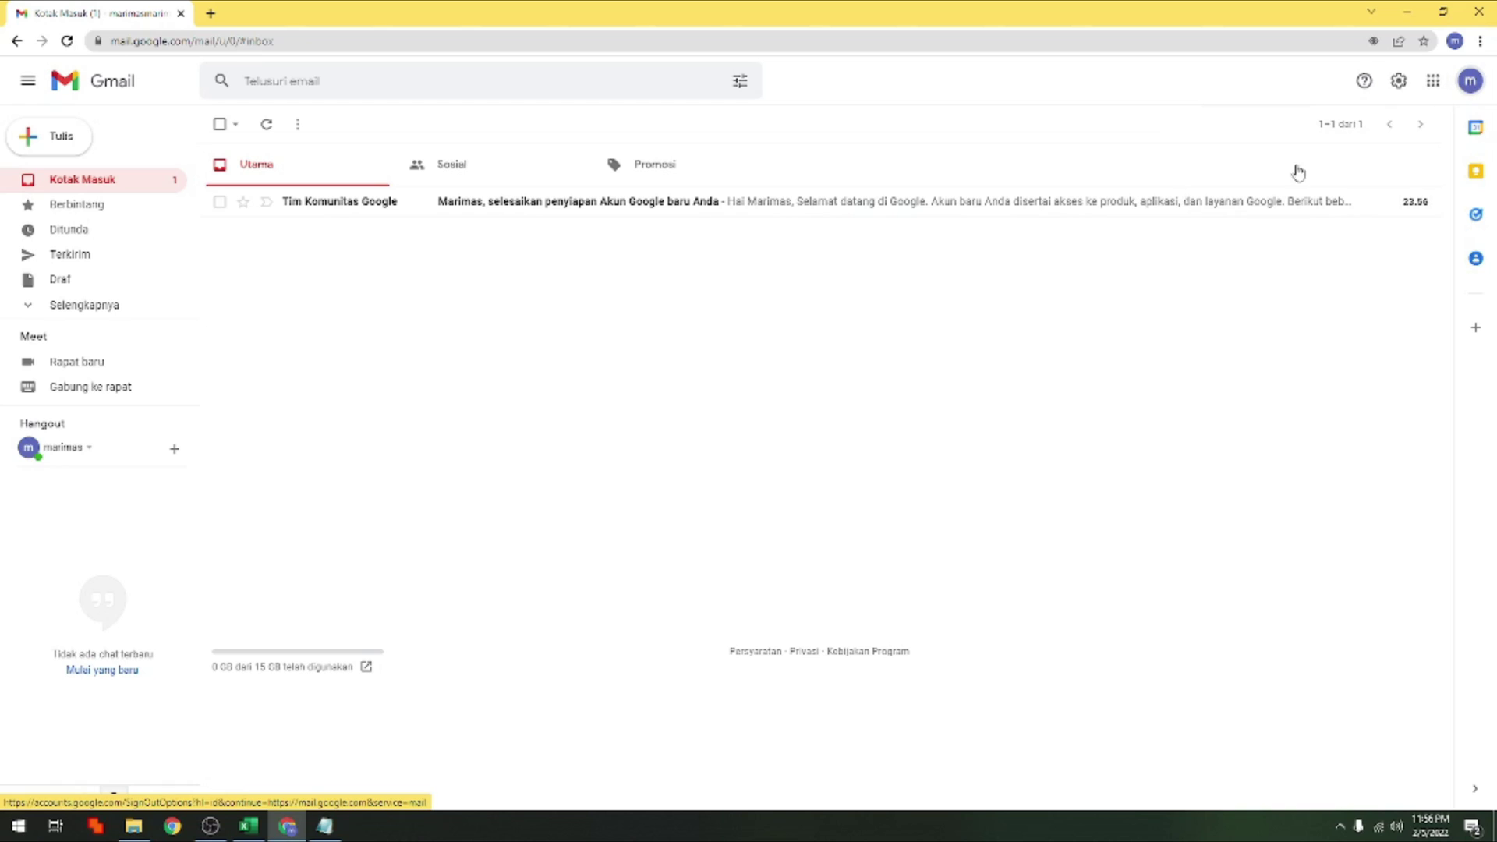